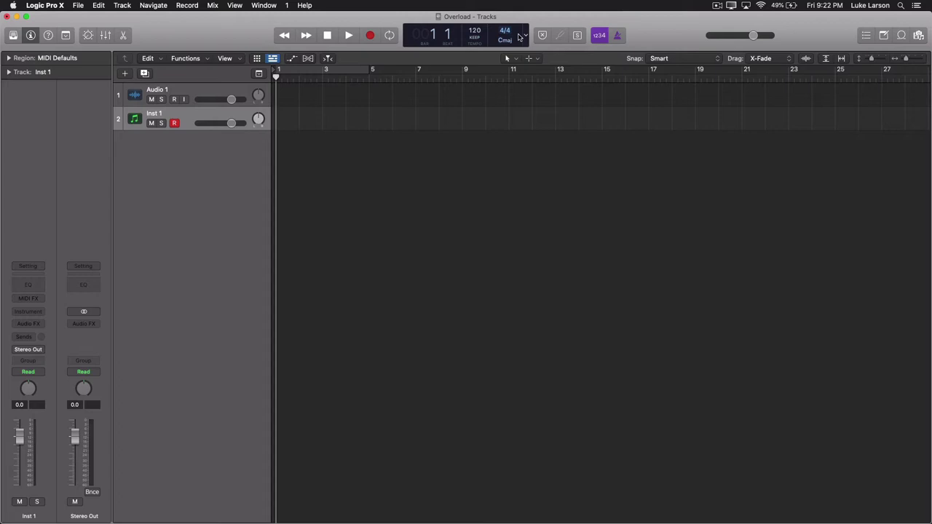
# Set the control bar LCD to Custom, adding MIDI activity and the CPU/HD meter.
pyautogui.rightClick(519, 37)
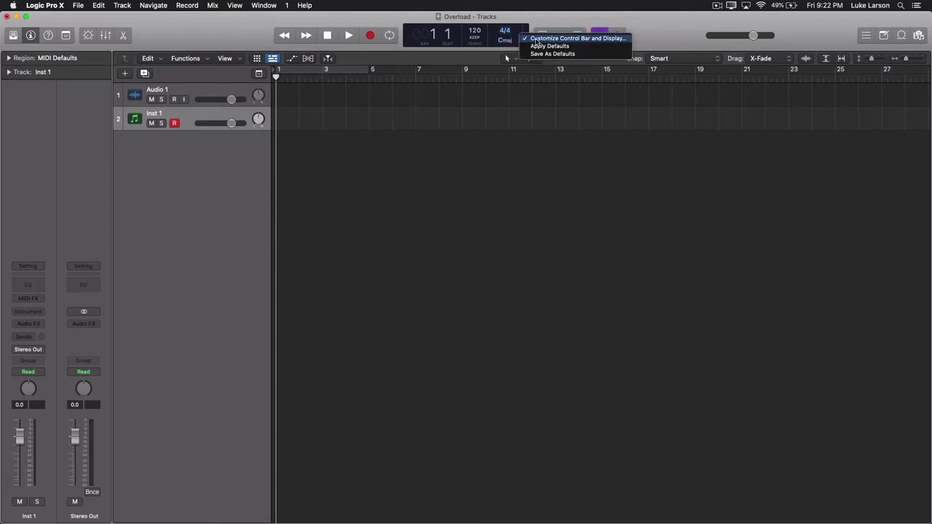
pyautogui.click(538, 39)
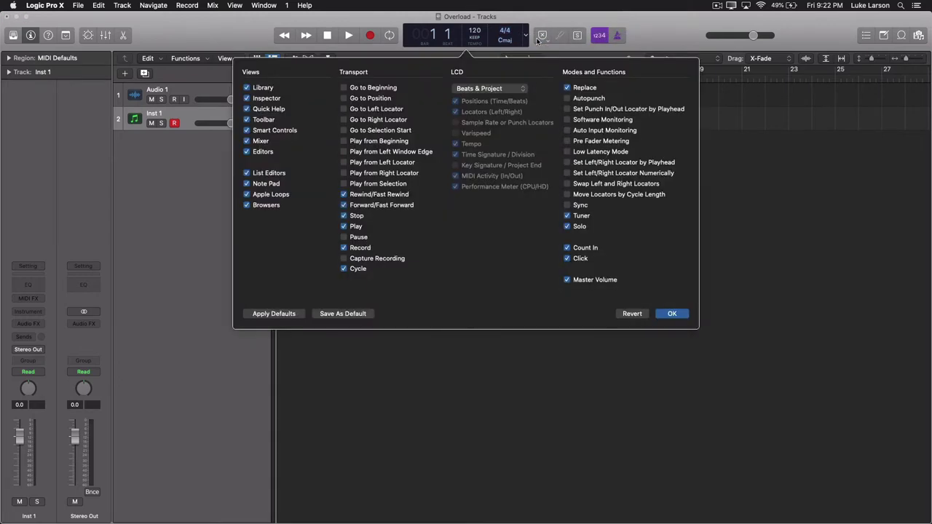
pyautogui.click(502, 89)
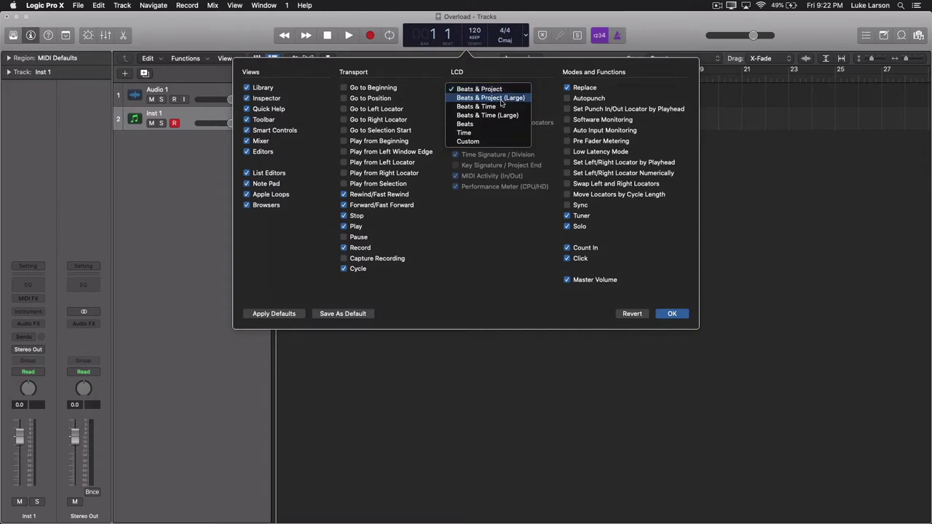
pyautogui.click(479, 141)
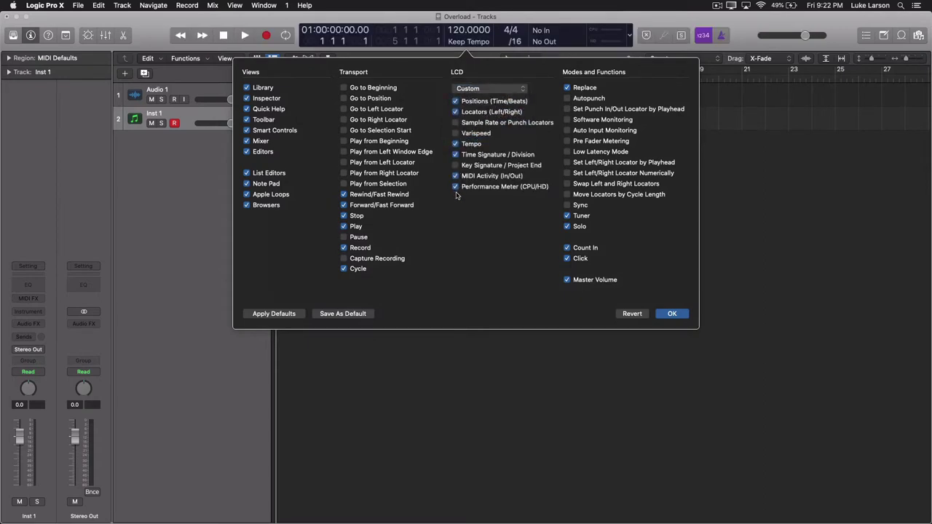
pyautogui.click(663, 314)
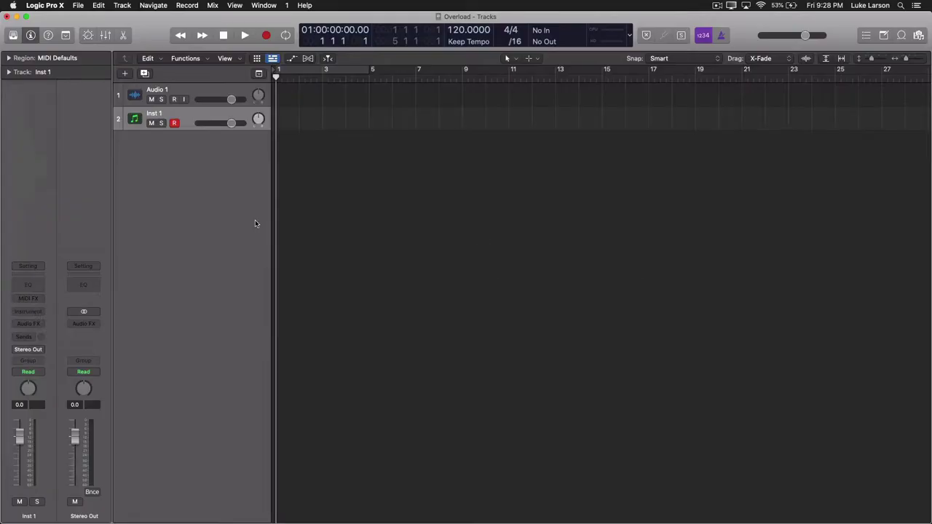
pyautogui.click(52, 5)
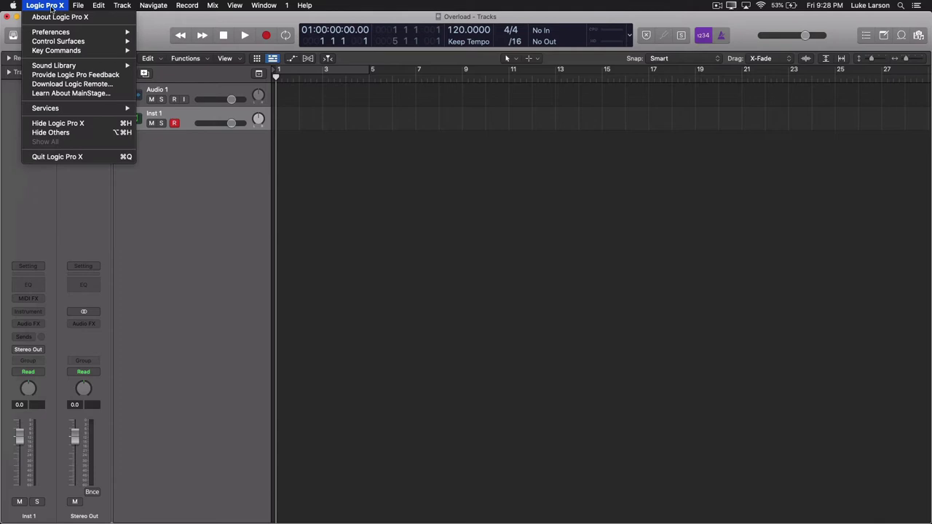
pyautogui.moveTo(54, 32)
pyautogui.click(153, 41)
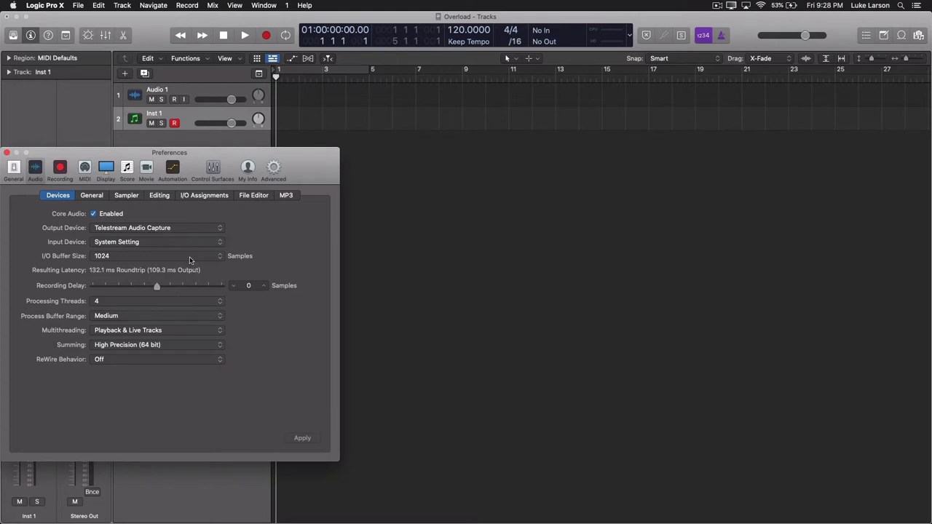
pyautogui.click(190, 260)
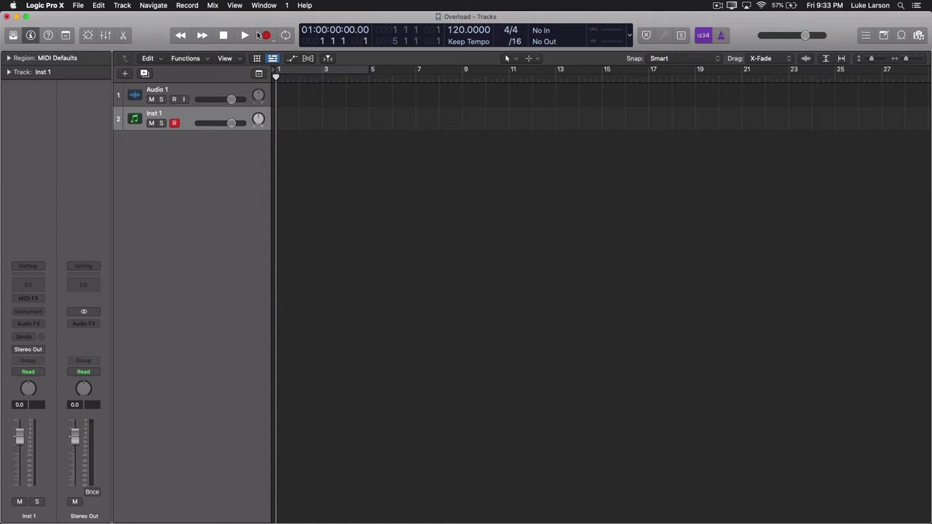
pyautogui.click(51, 6)
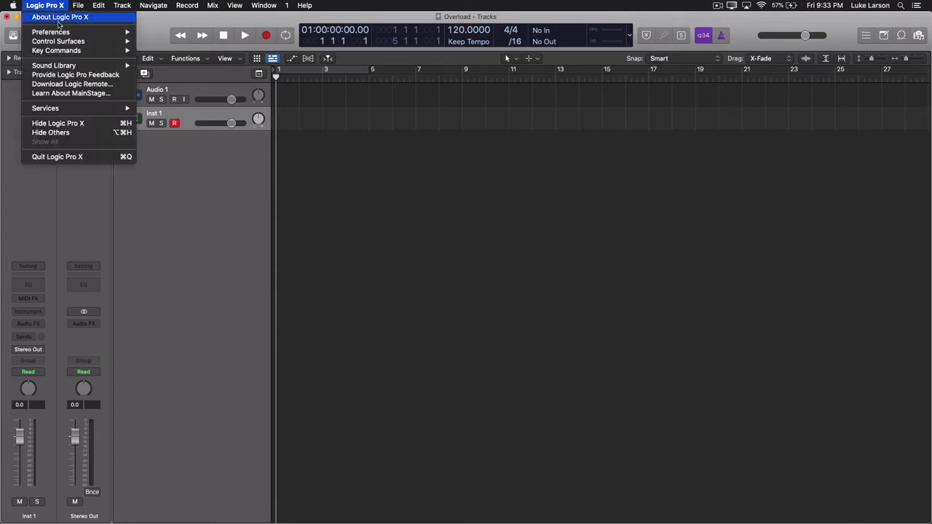
pyautogui.moveTo(62, 34)
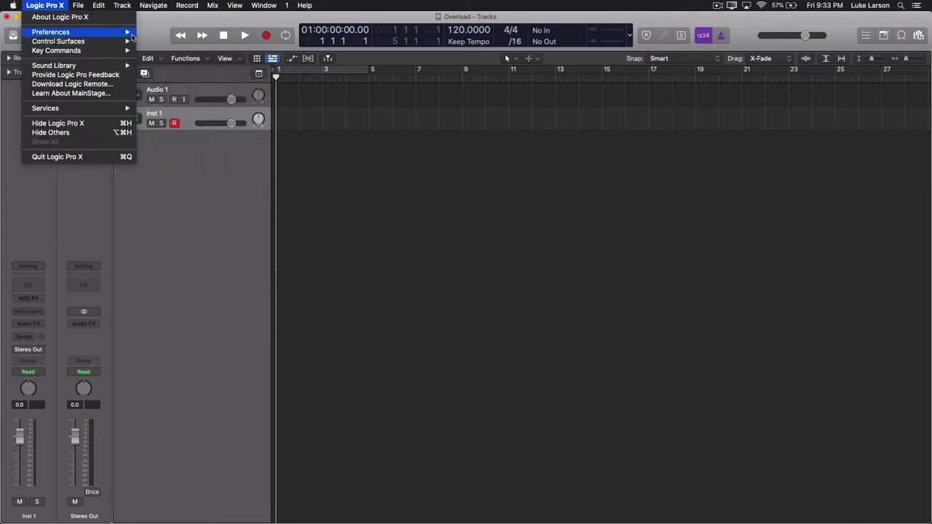
pyautogui.click(149, 41)
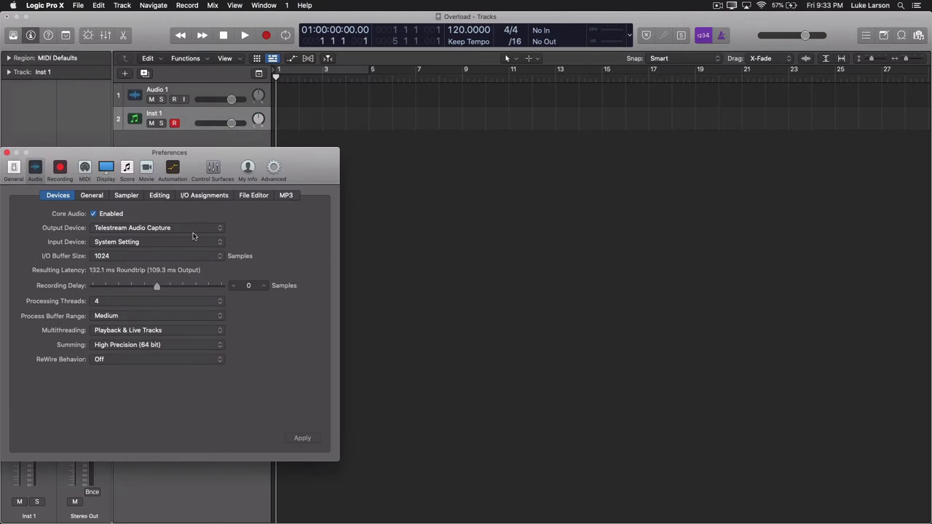
pyautogui.click(114, 303)
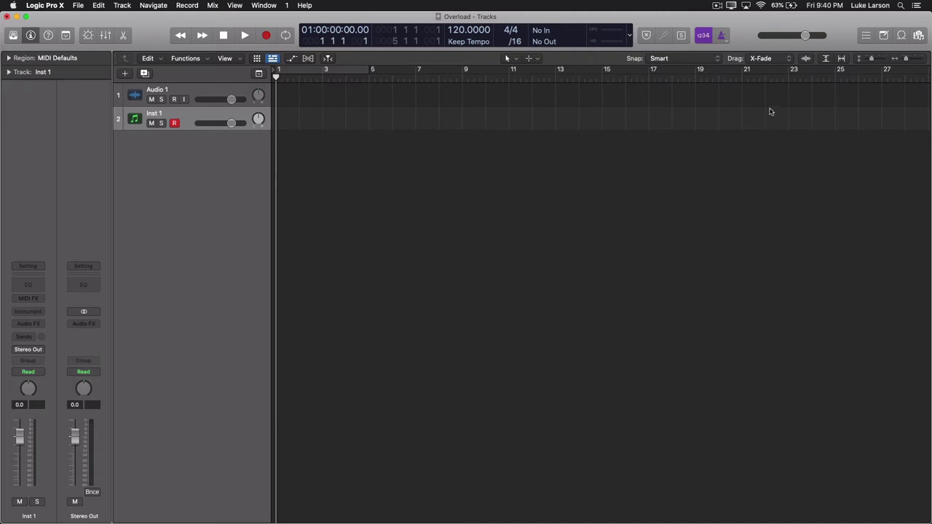
# Turn Wi-Fi off, then switch Bluetooth on and back off in System Preferences.
pyautogui.click(761, 6)
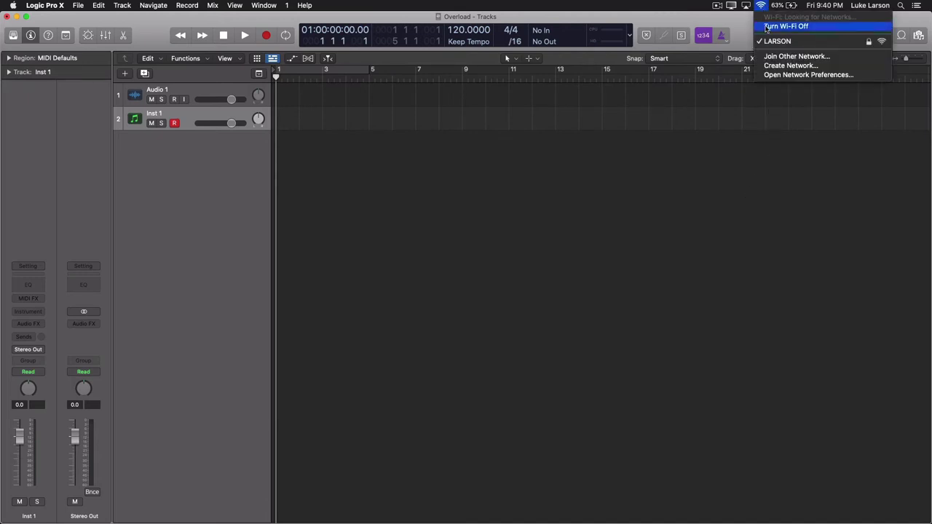
pyautogui.click(766, 27)
pyautogui.moveTo(4, 251)
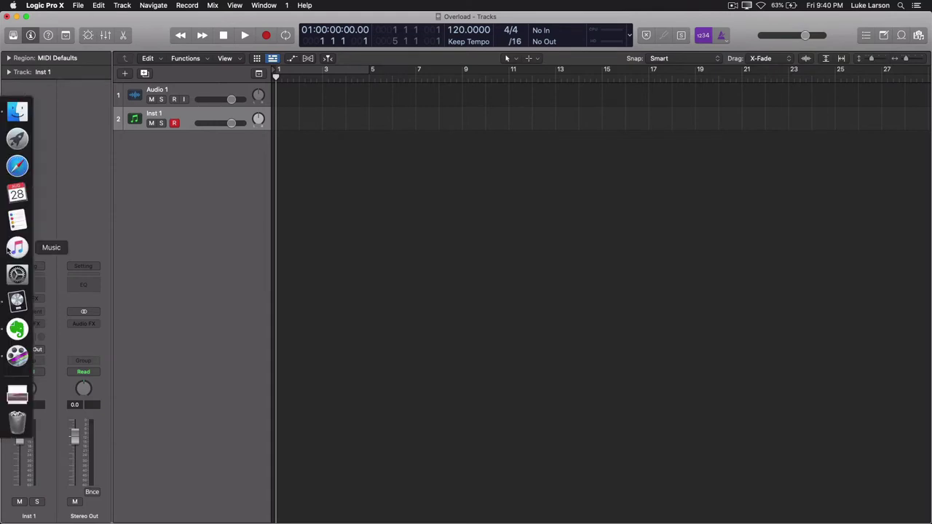
pyautogui.click(14, 284)
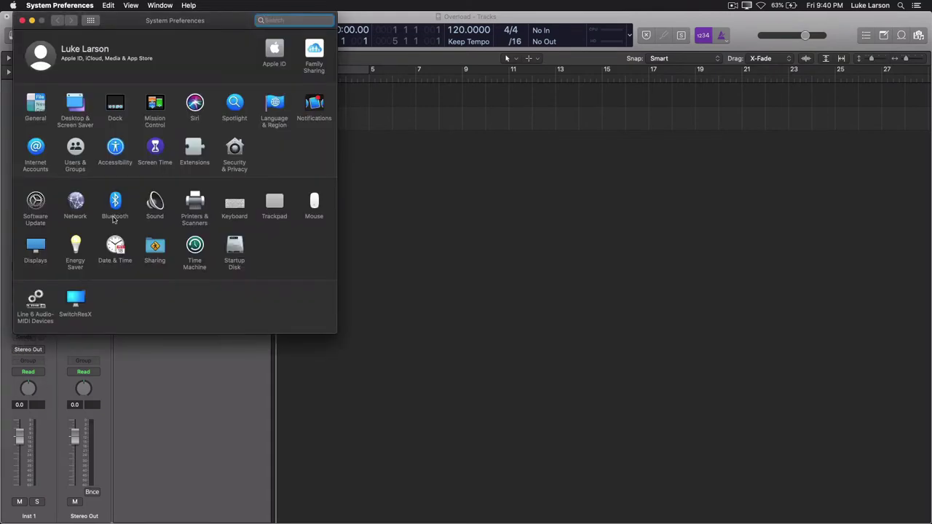
pyautogui.click(114, 213)
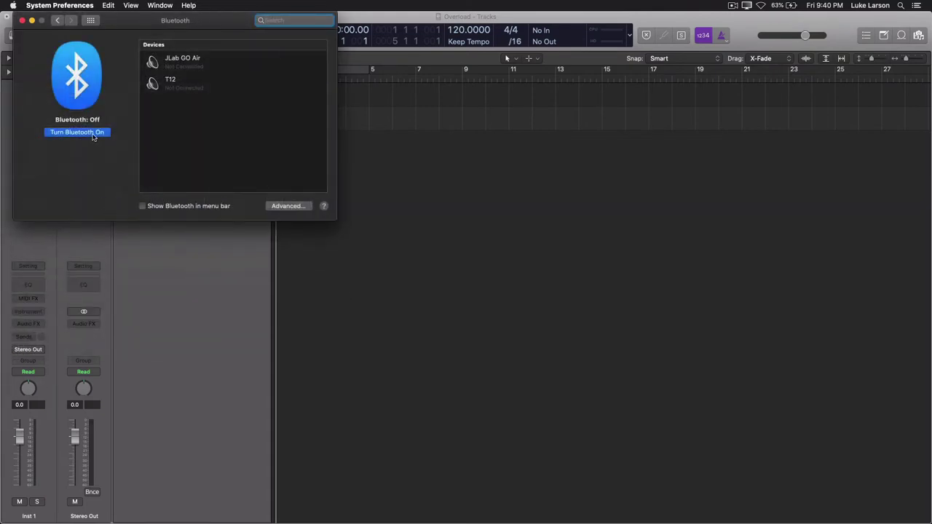
pyautogui.click(93, 136)
pyautogui.click(99, 138)
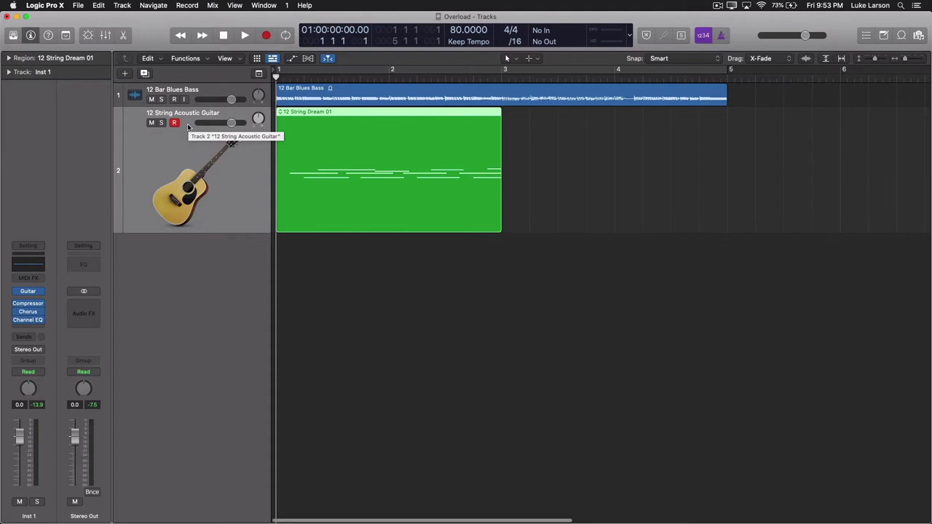
# Add the Freeze component to the track headers.
pyautogui.rightClick(188, 126)
pyautogui.moveTo(242, 298)
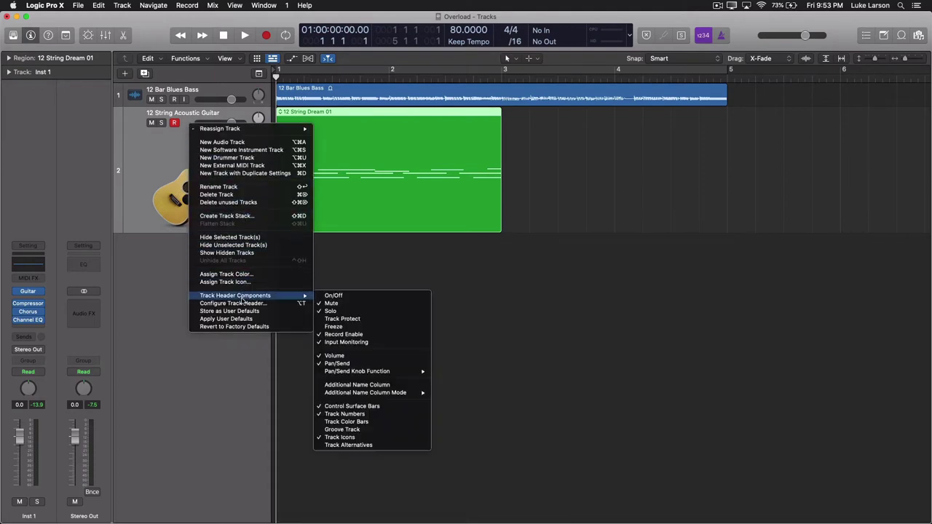
pyautogui.click(334, 327)
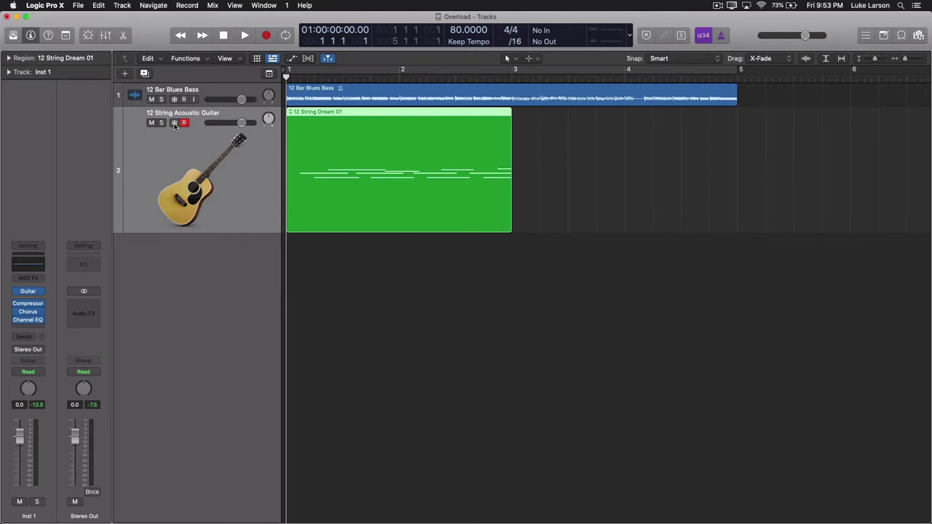
# Freeze the 12 String Acoustic Guitar track, then unfreeze it.
pyautogui.click(174, 123)
pyautogui.press('space')
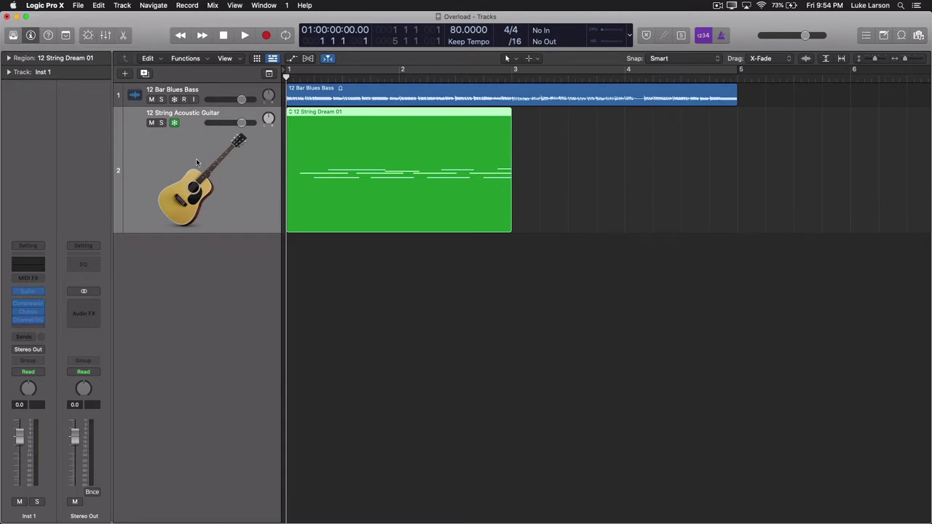
pyautogui.click(175, 123)
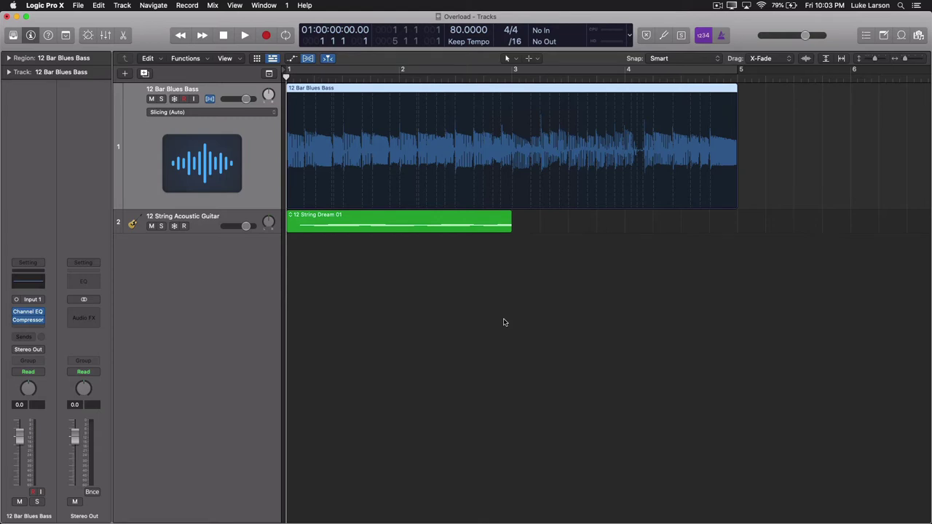
# Bounce In Place the 12 Bar Blues Bass region onto a new track, muting the original.
pyautogui.rightClick(525, 133)
pyautogui.moveTo(562, 238)
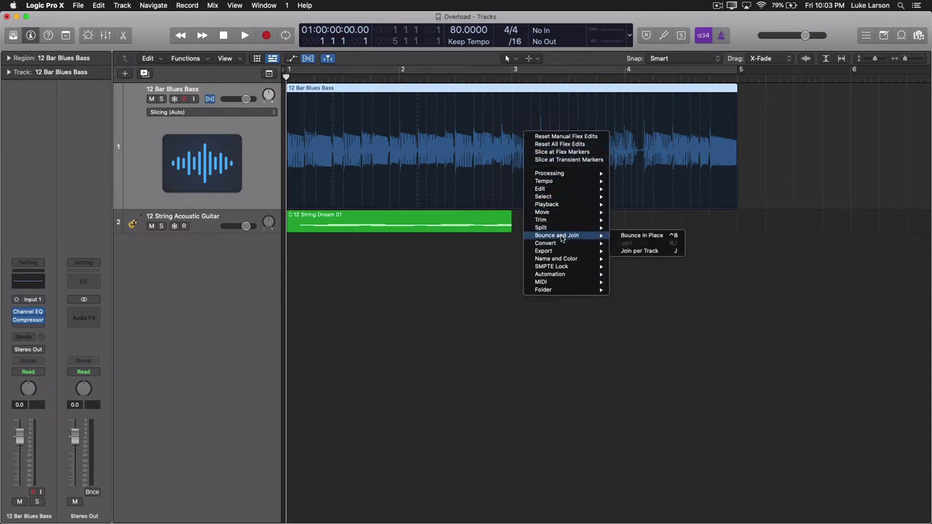
pyautogui.click(629, 237)
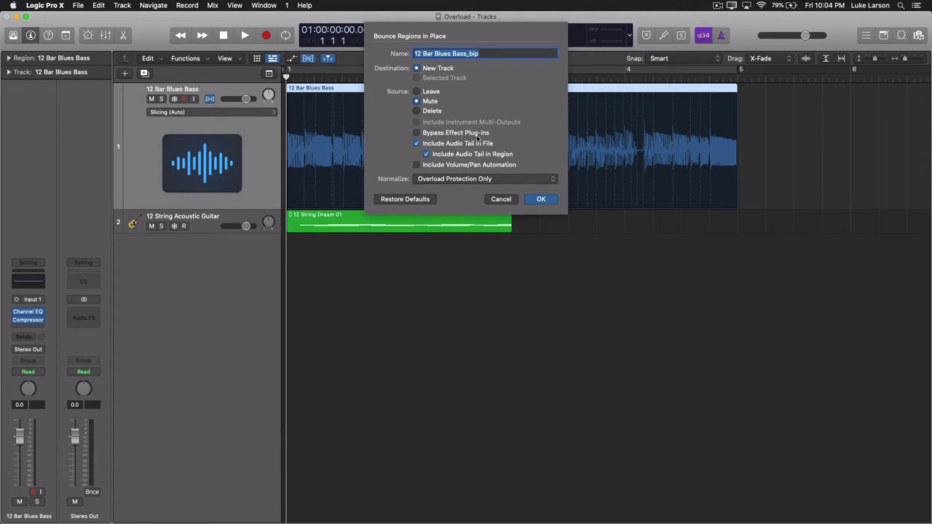
pyautogui.moveTo(36, 322)
pyautogui.click(543, 199)
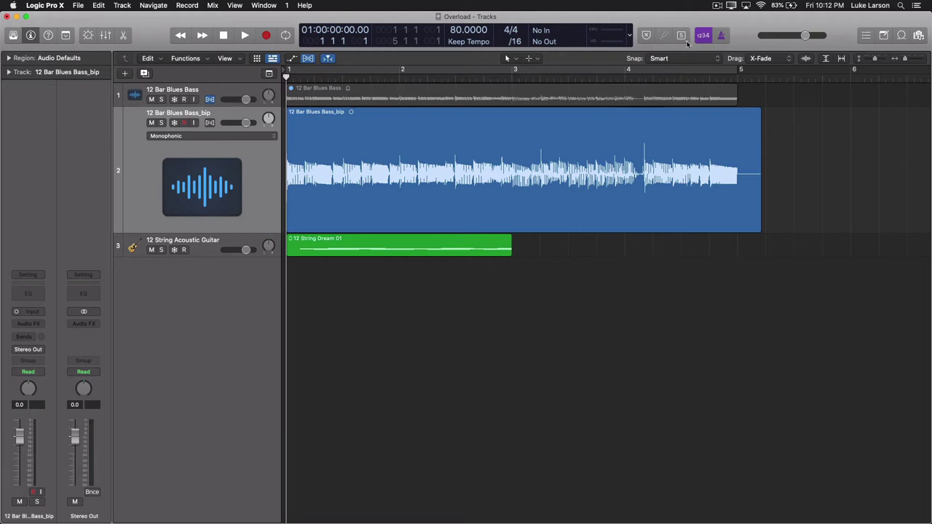
# Add Low Latency Mode to the control bar via Customize Control Bar and Display.
pyautogui.rightClick(737, 40)
pyautogui.click(750, 37)
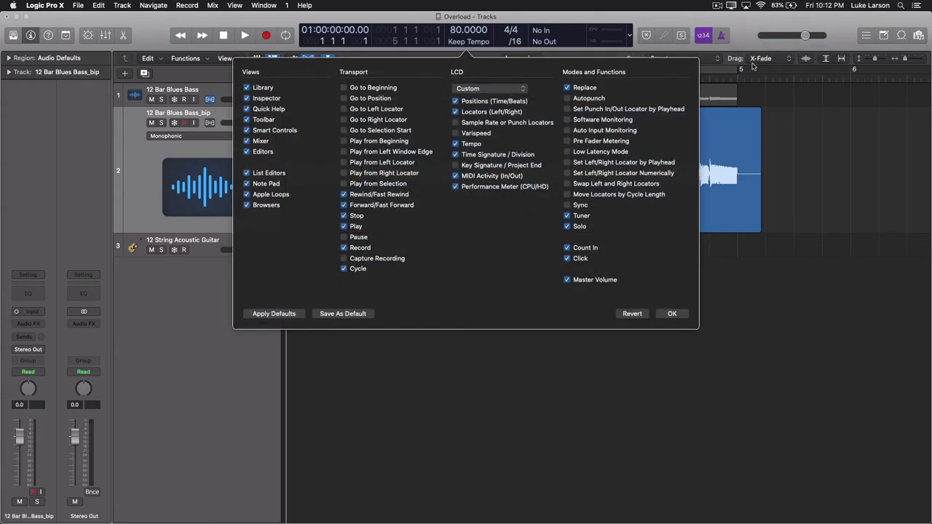
pyautogui.click(567, 151)
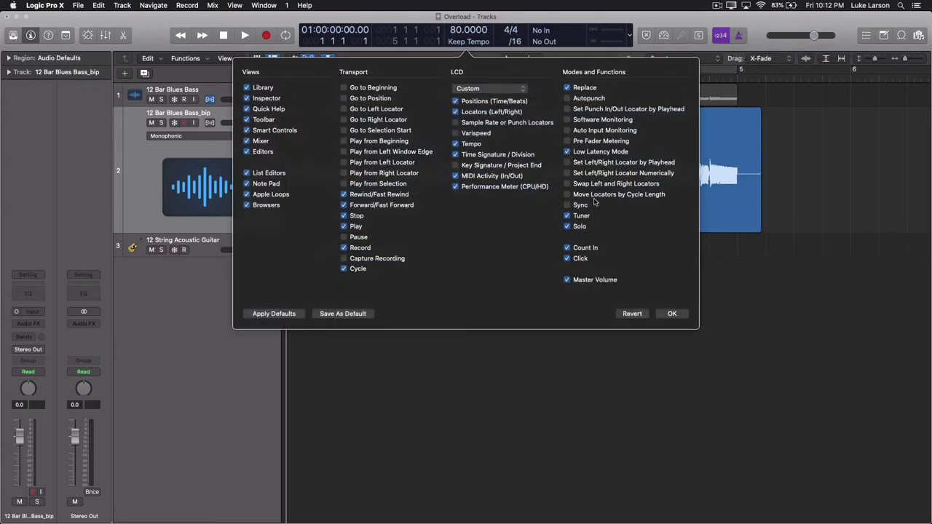
pyautogui.click(671, 314)
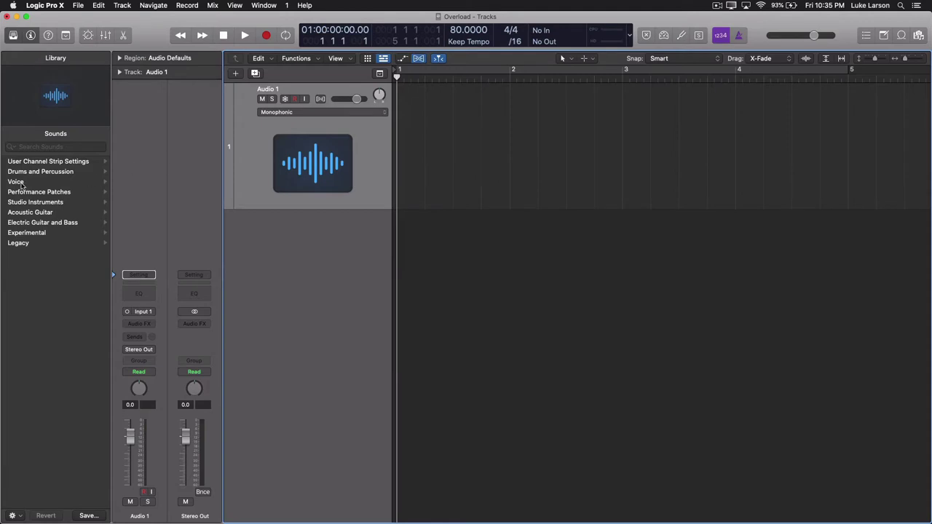
# Load the Voice > Vintage Vocal patch, expand its stack, and inspect routing in the Mixer.
pyautogui.click(20, 182)
pyautogui.click(42, 294)
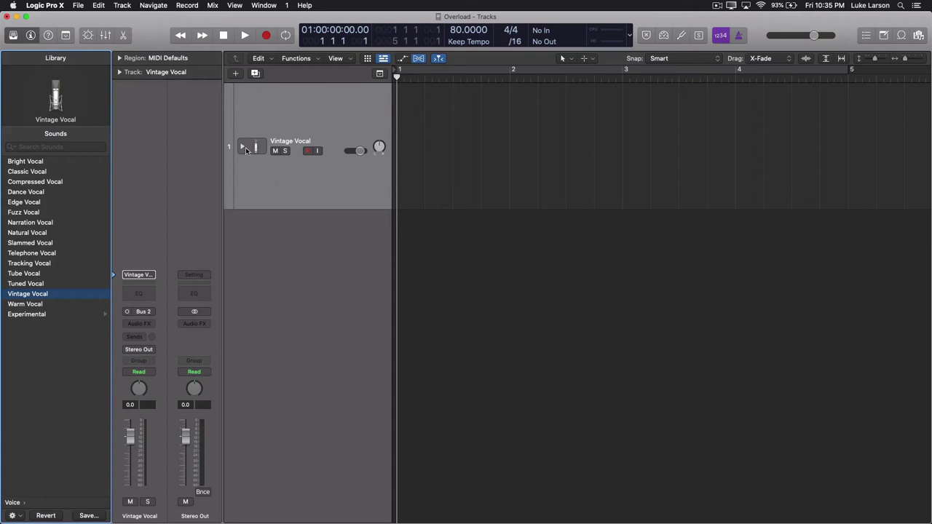
pyautogui.click(243, 147)
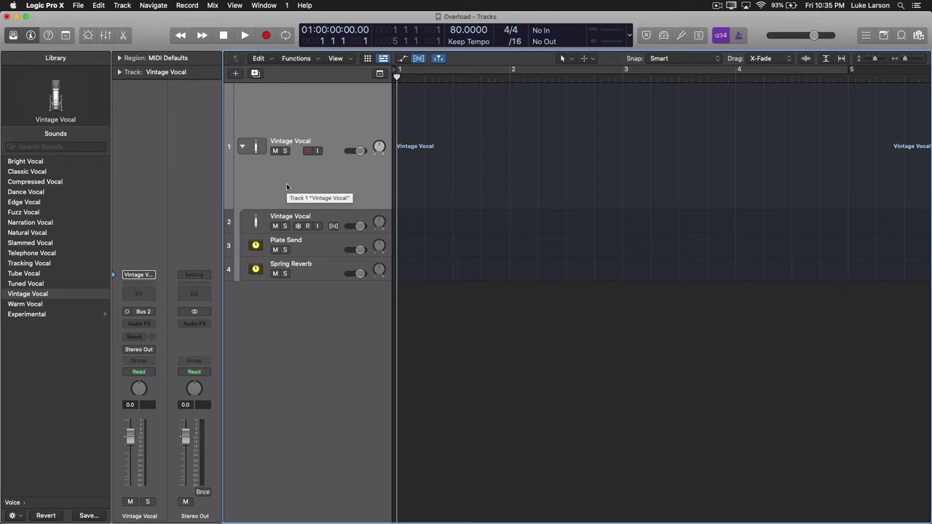
pyautogui.click(105, 36)
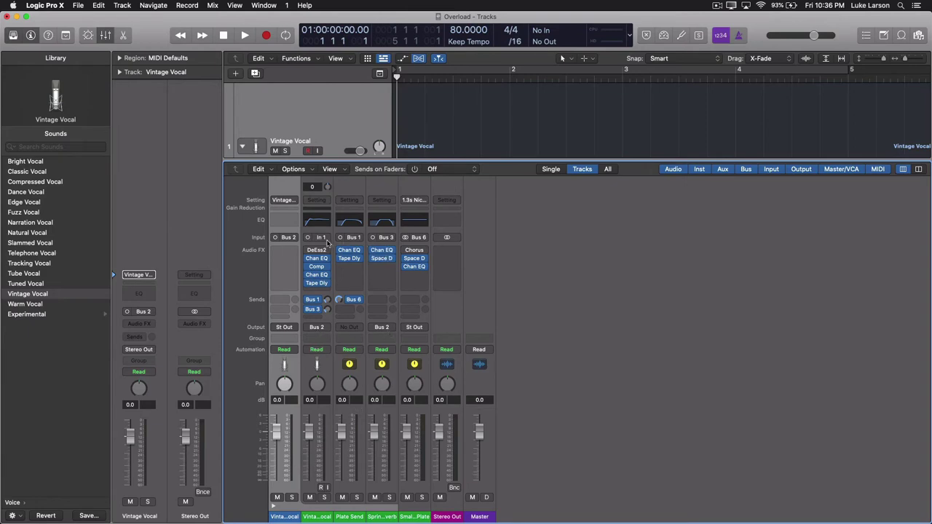
pyautogui.moveTo(326, 290)
# Close the Mixer and duplicate the vocal tracks using New Track with Duplicate Settings.
pyautogui.click(106, 37)
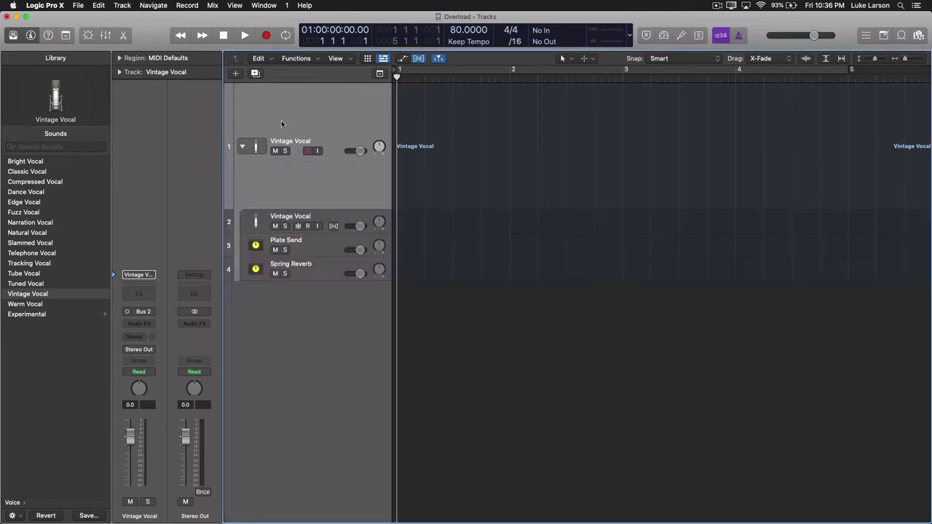
pyautogui.click(256, 75)
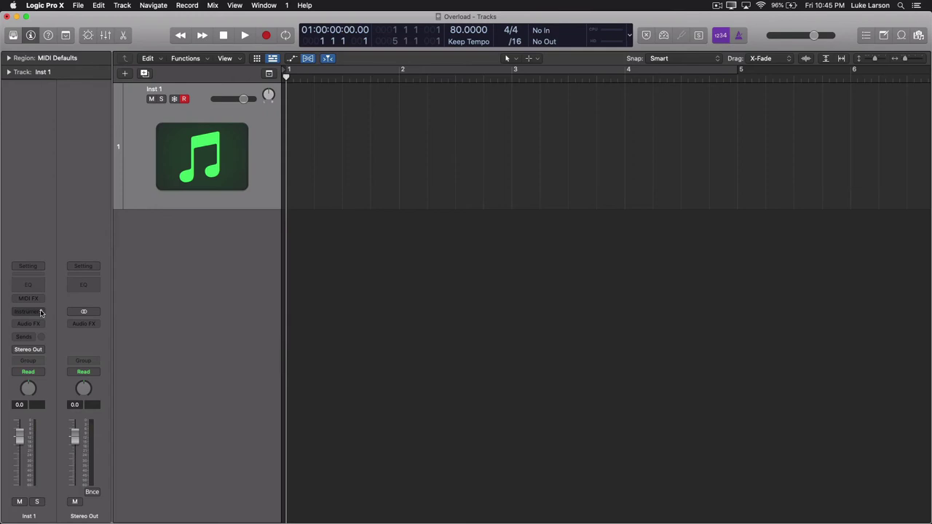
# Put Bass Fingers (Stereo) in the Inst 1 channel strip's Instrument slot.
pyautogui.click(40, 310)
pyautogui.moveTo(45, 338)
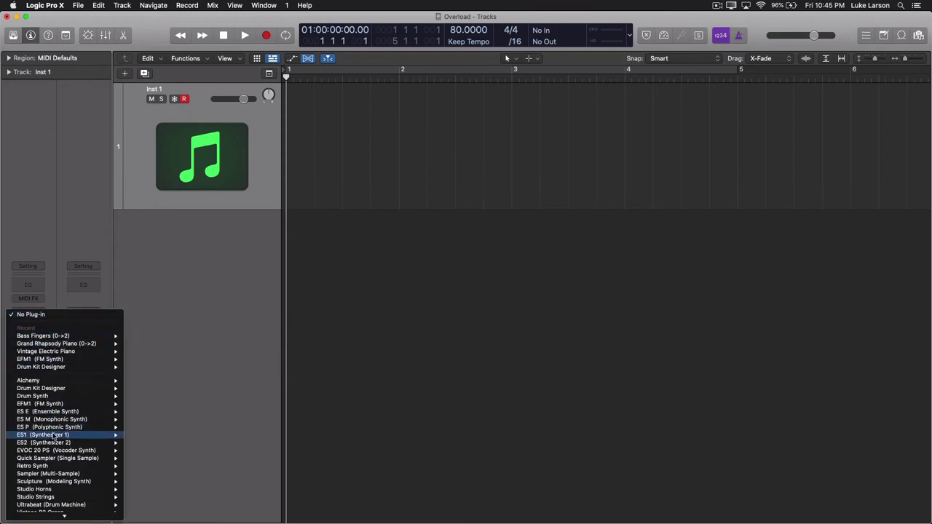
pyautogui.click(57, 338)
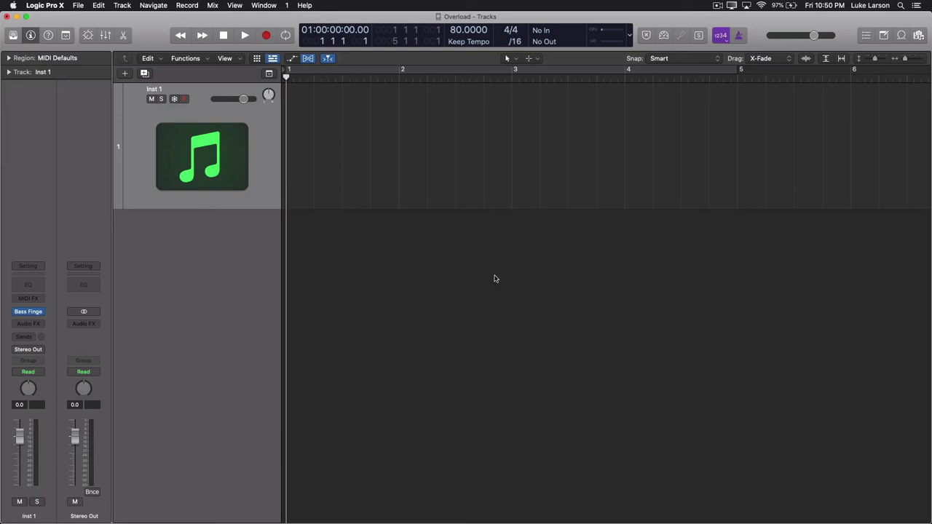
# Bring up the Evernote Dock icon's options, then dismiss them.
pyautogui.moveTo(1, 328)
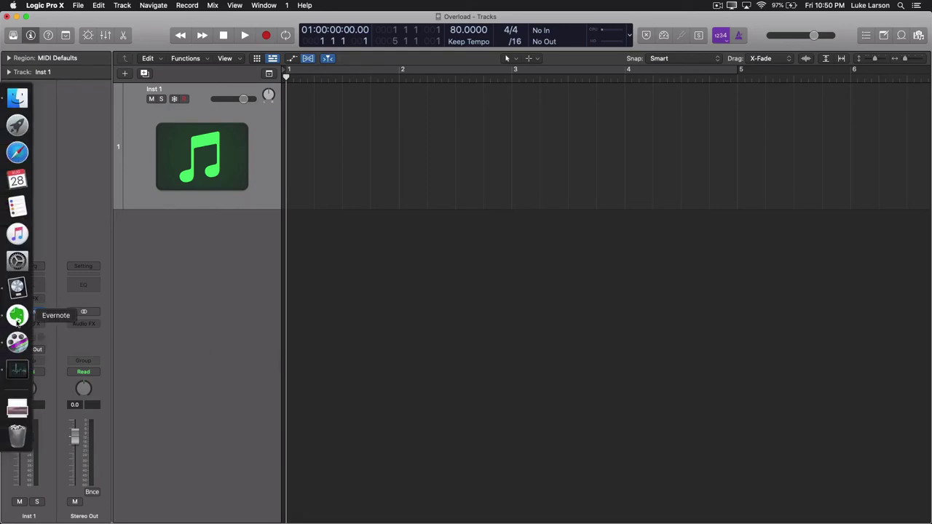
pyautogui.rightClick(18, 319)
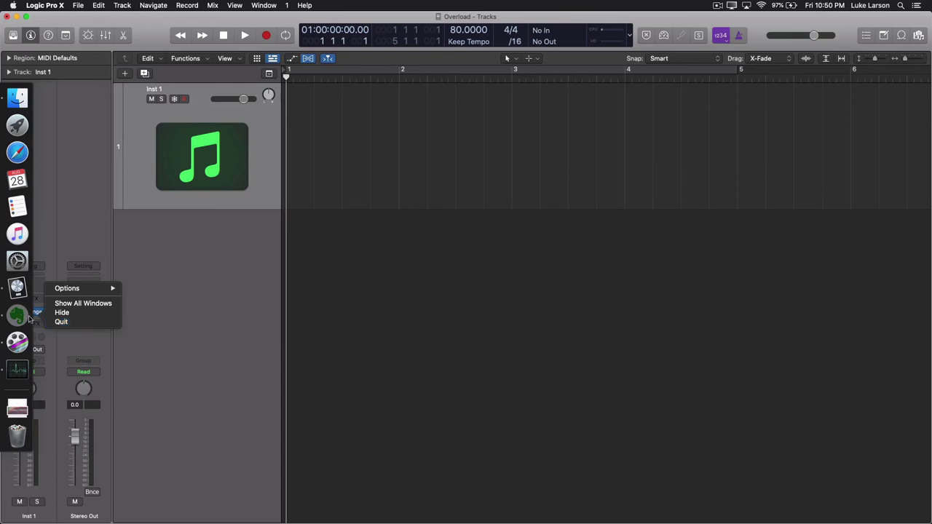
pyautogui.click(901, 7)
# Launch Activity Monitor by searching 'act' in Spotlight and select the WindowServer process.
pyautogui.click(902, 7)
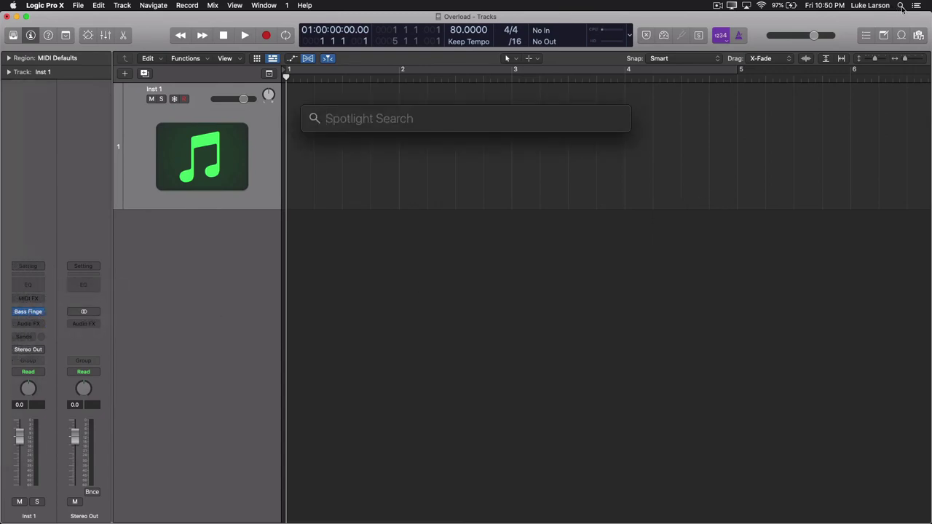
pyautogui.write('act')
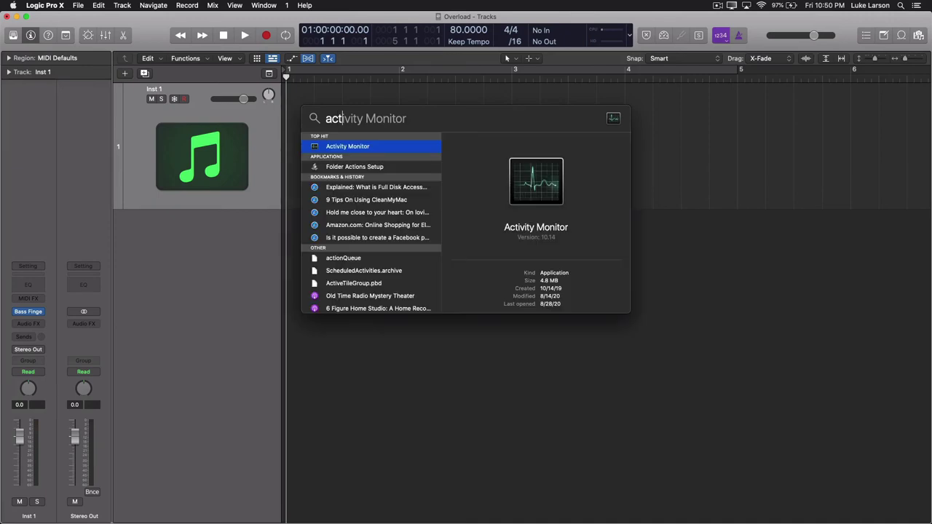
pyautogui.click(347, 148)
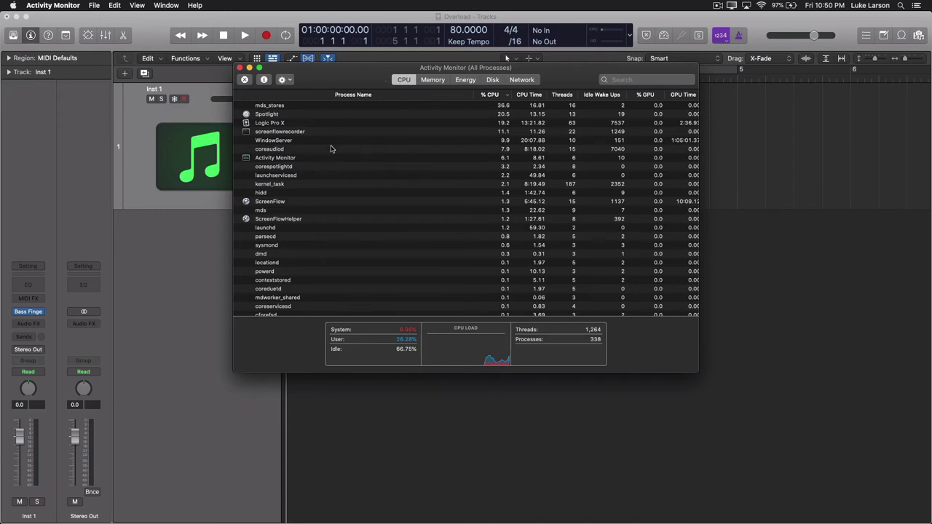
pyautogui.scroll(-5, 331, 148)
pyautogui.scroll(5, 332, 148)
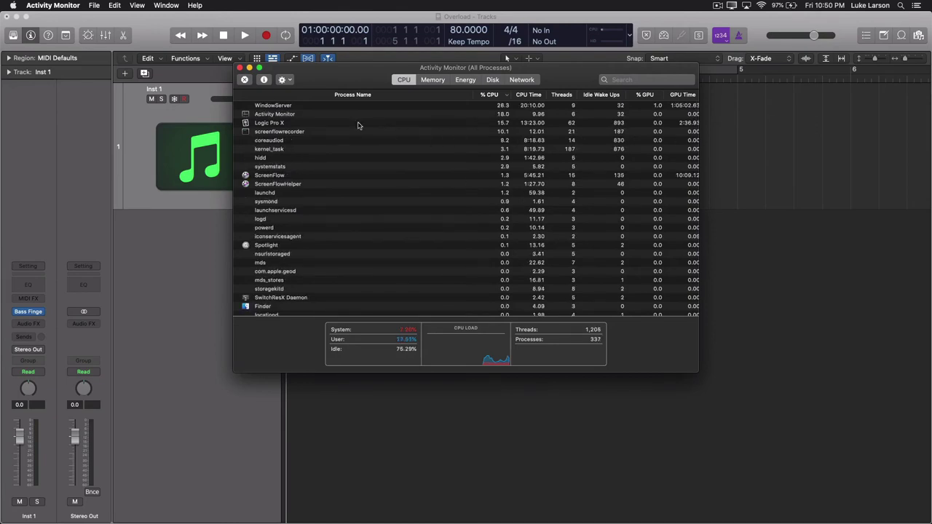
pyautogui.click(278, 125)
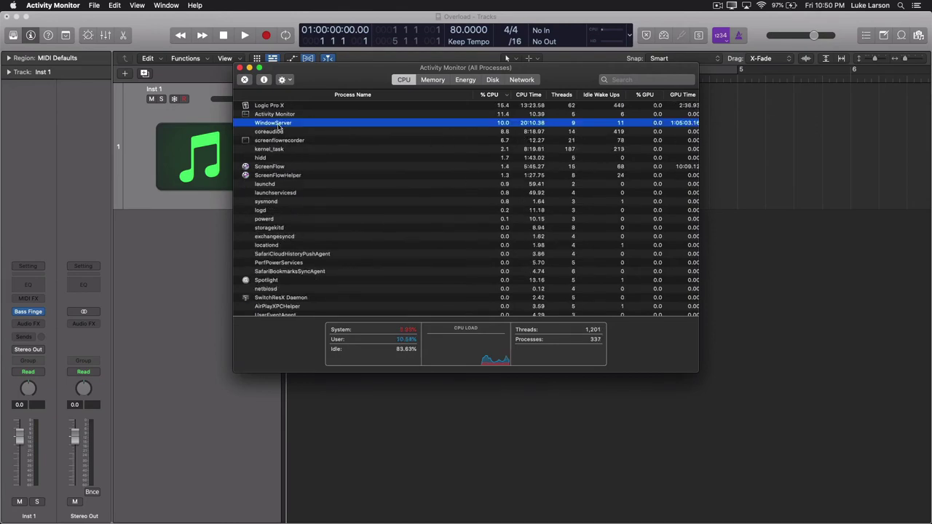